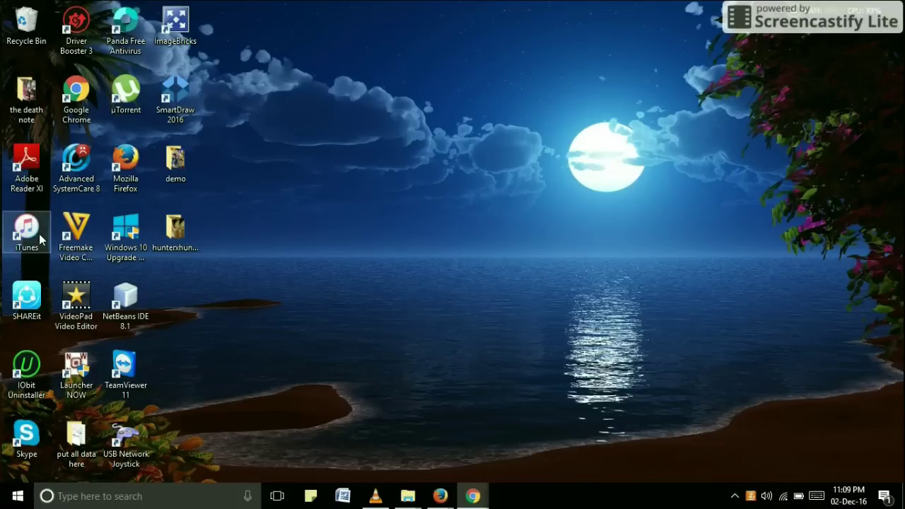
Refresh the desktop, then open iTunes and maximize its window
{"action": "left_click", "coordinate": [40, 240]}
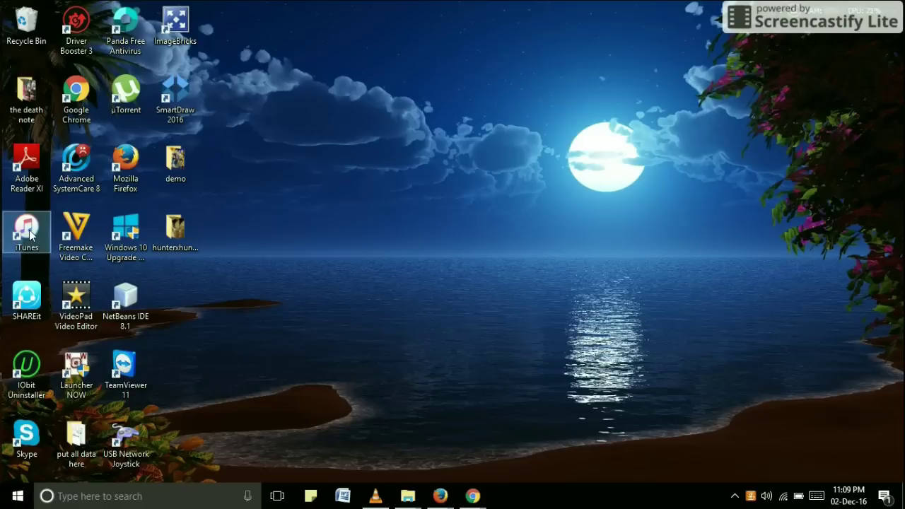
{"action": "left_click", "coordinate": [231, 203]}
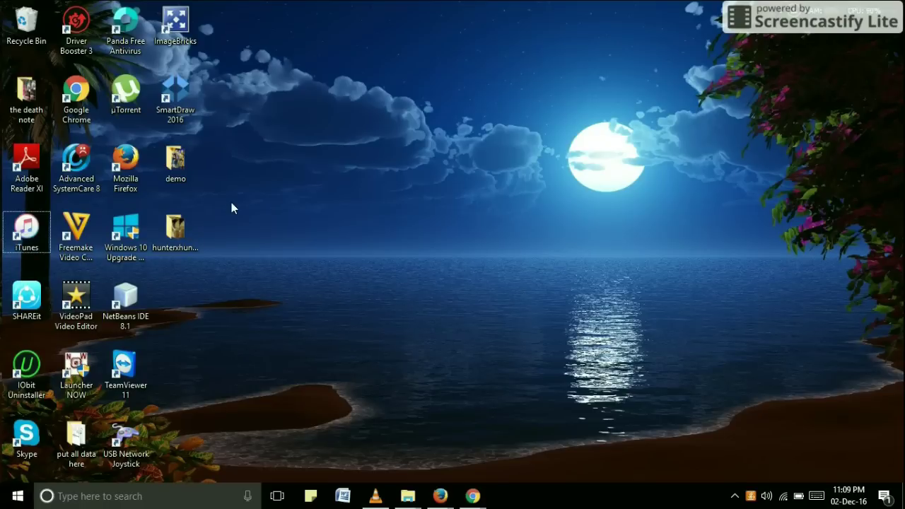
{"action": "right_click", "coordinate": [219, 309]}
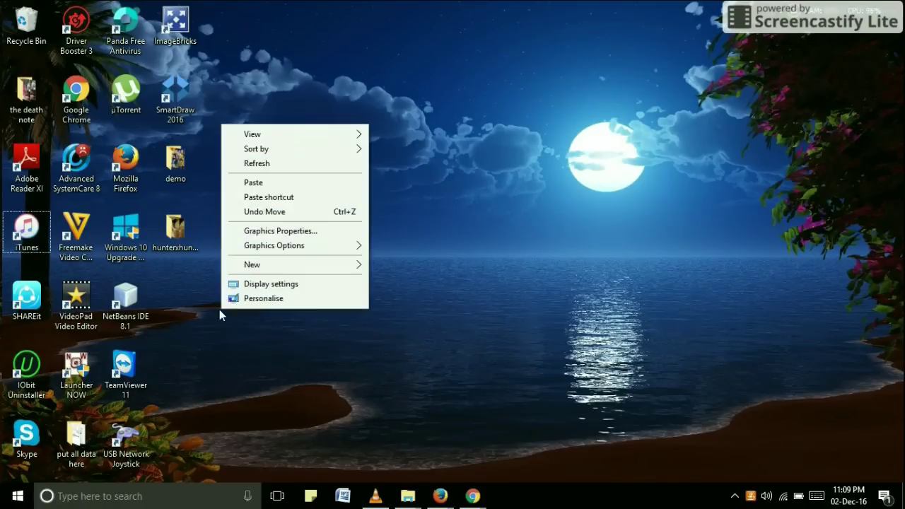
{"action": "left_click", "coordinate": [297, 163]}
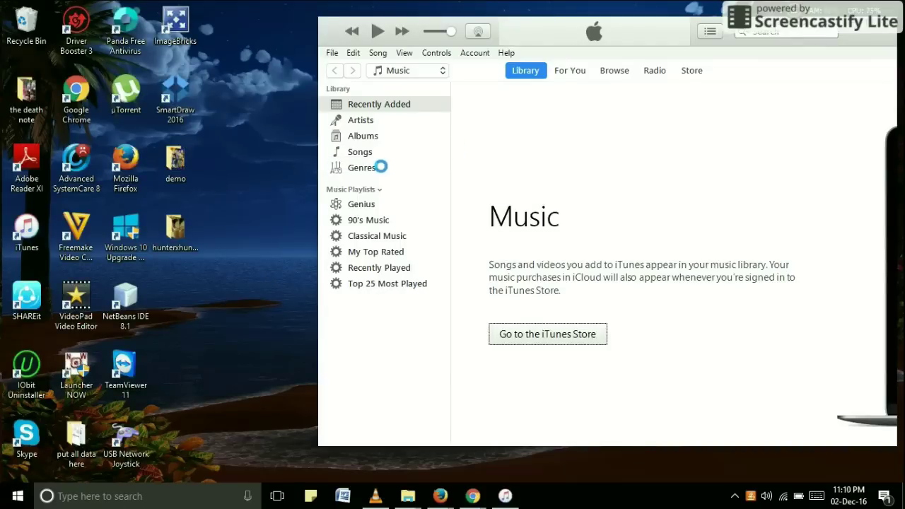
{"action": "left_click", "coordinate": [867, 31]}
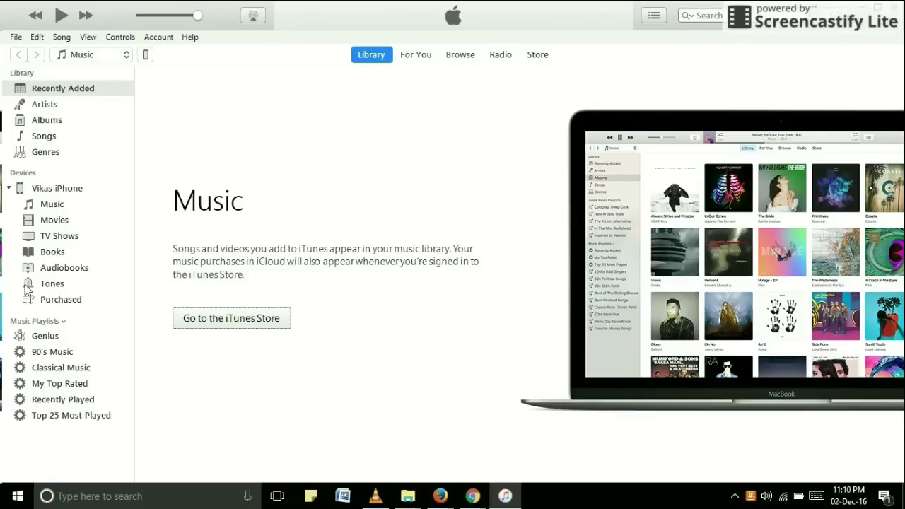
Open the connected iPhone's summary page, dismiss the sync alert and sync the device
{"action": "left_click", "coordinate": [50, 191]}
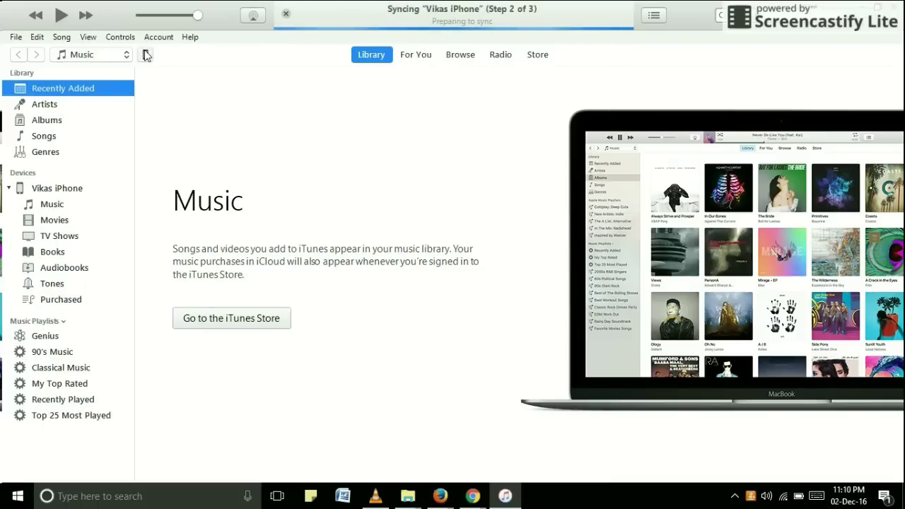
{"action": "left_click", "coordinate": [146, 55]}
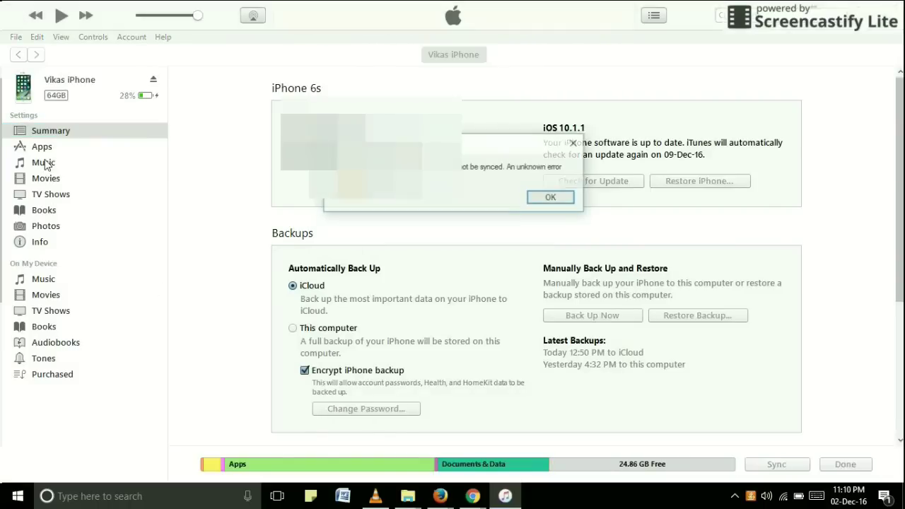
{"action": "left_click", "coordinate": [540, 202]}
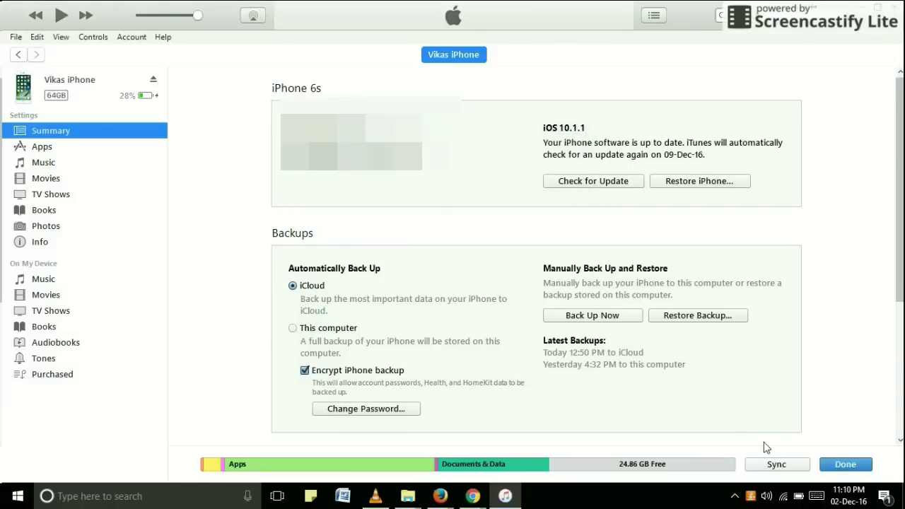
{"action": "left_click", "coordinate": [773, 466]}
Display the SHAREit documents under File Sharing in the iPhone's Apps settings
{"action": "left_click", "coordinate": [40, 151]}
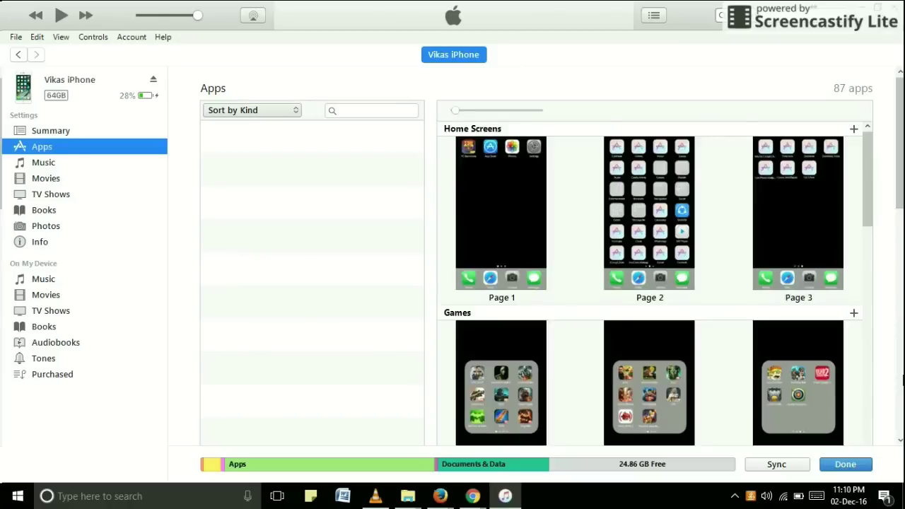
{"action": "scroll", "coordinate": [884, 272], "scroll_direction": "down", "scroll_amount": 5}
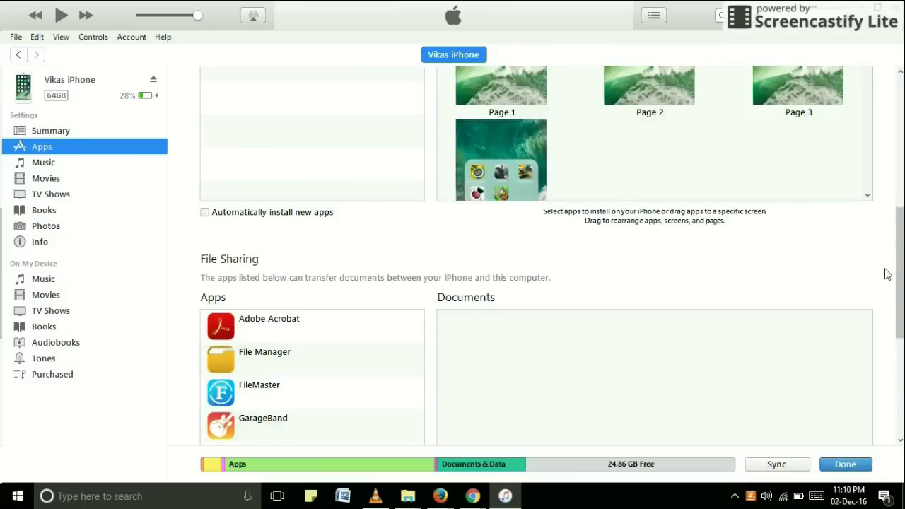
{"action": "scroll", "coordinate": [902, 313], "scroll_direction": "down", "scroll_amount": 2}
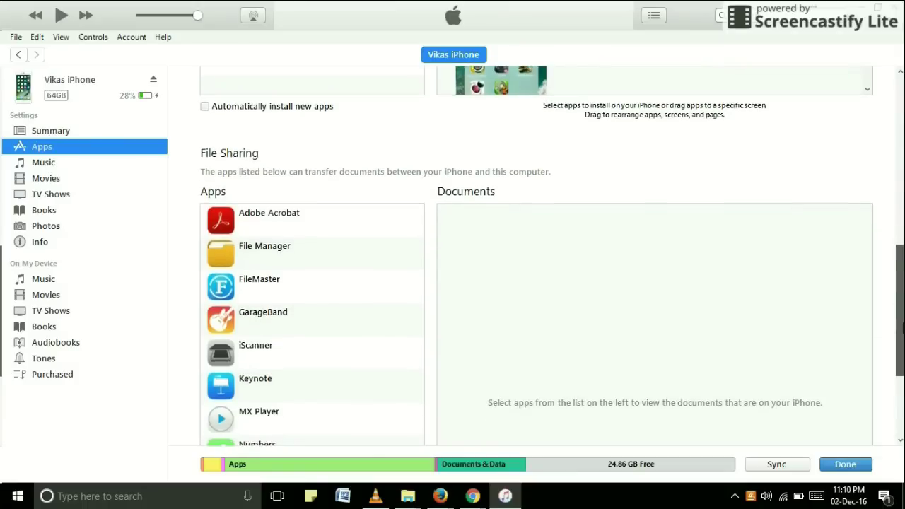
{"action": "scroll", "coordinate": [902, 314], "scroll_direction": "down", "scroll_amount": 4}
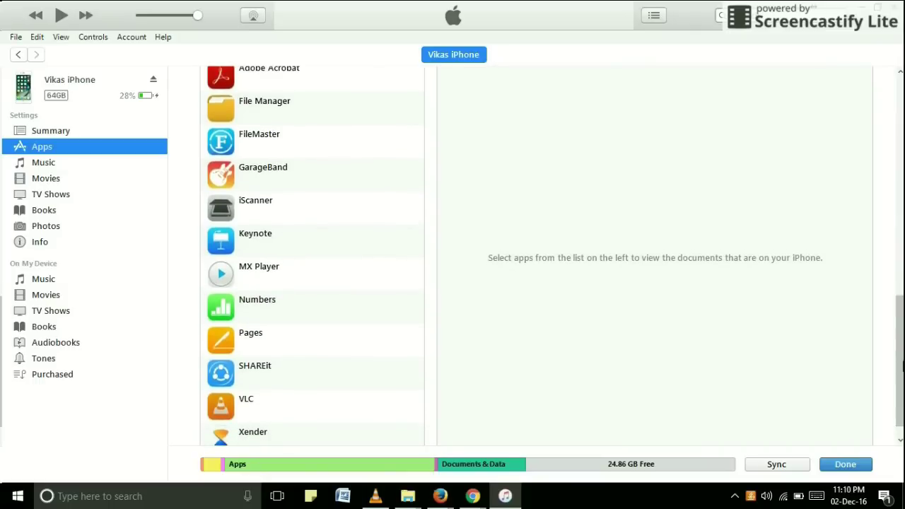
{"action": "scroll", "coordinate": [902, 314], "scroll_direction": "down", "scroll_amount": 1}
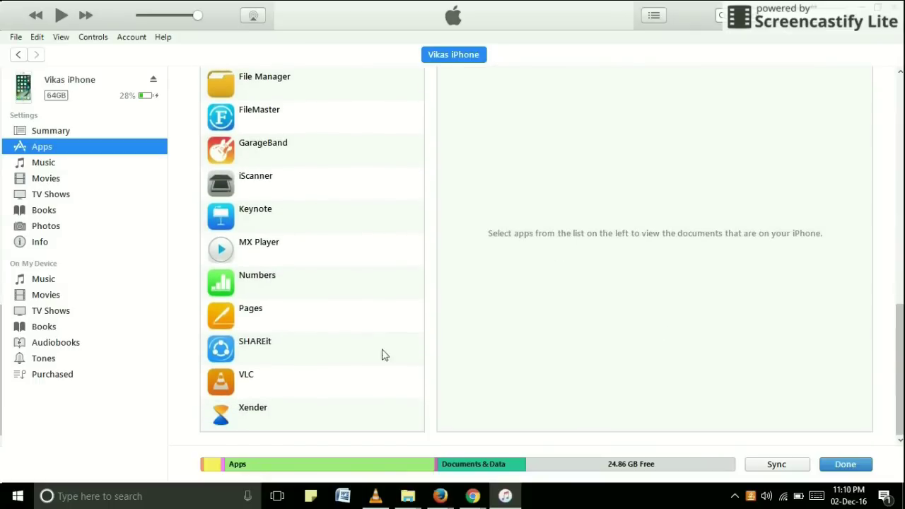
{"action": "left_click", "coordinate": [239, 351]}
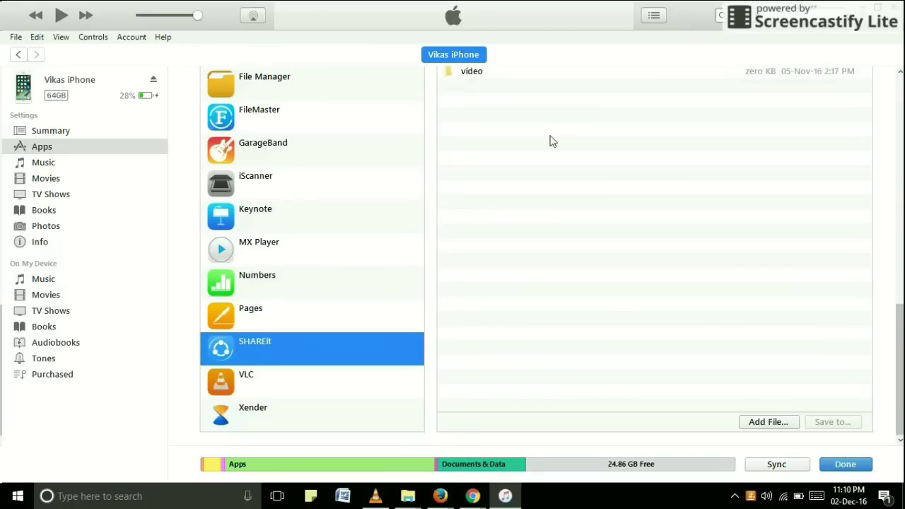
{"action": "scroll", "coordinate": [901, 344], "scroll_direction": "up", "scroll_amount": 3}
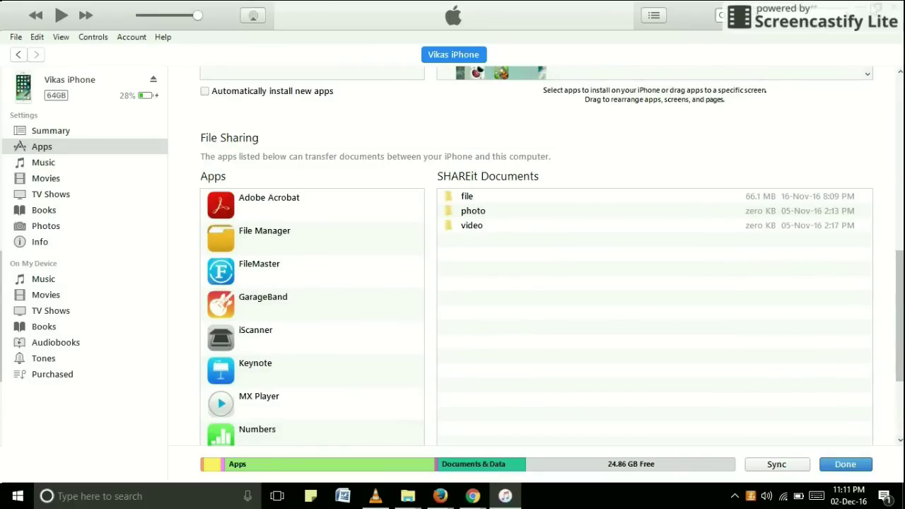
Restore the iTunes window to a smaller size and open the desktop's demo folder alongside it
{"action": "left_click", "coordinate": [876, 7]}
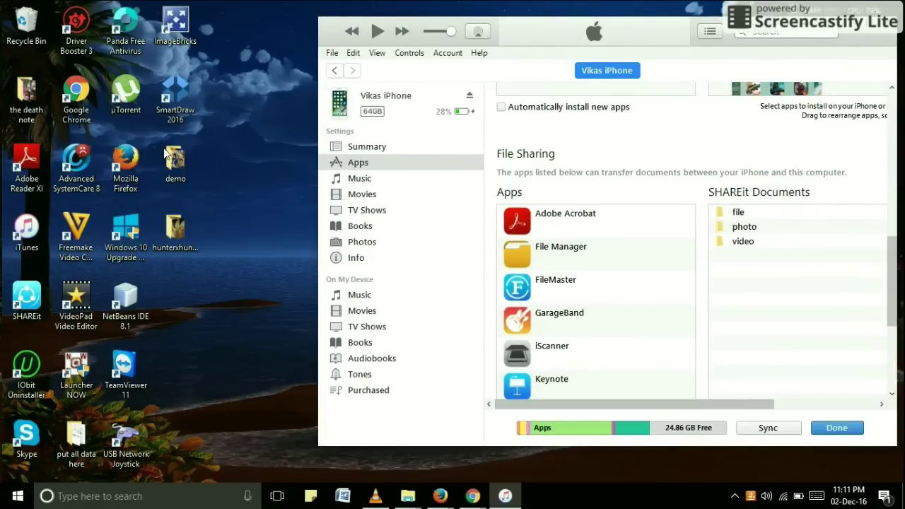
{"action": "double_click", "coordinate": [188, 163]}
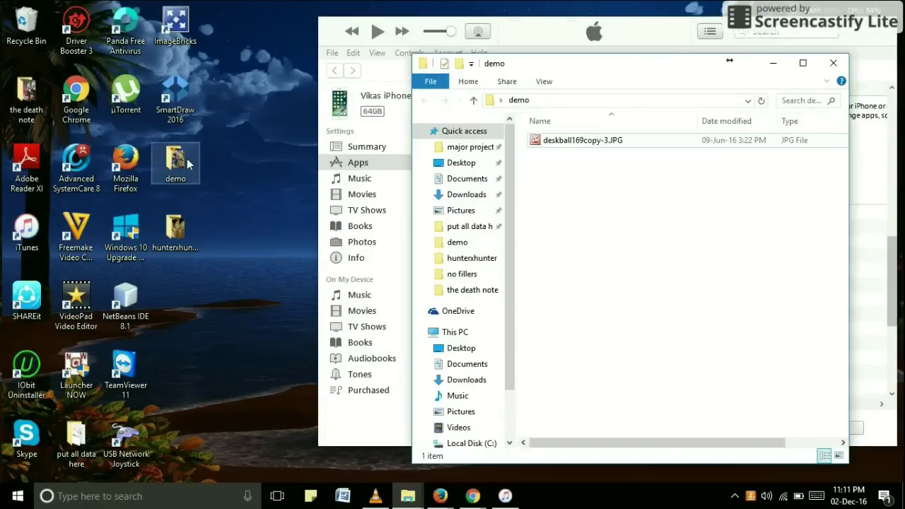
{"action": "left_click_drag", "start_coordinate": [582, 71], "coordinate": [233, 96]}
View the picture deskball169copy-3.JPG from the demo folder and close the picture viewer
{"action": "left_click", "coordinate": [244, 168]}
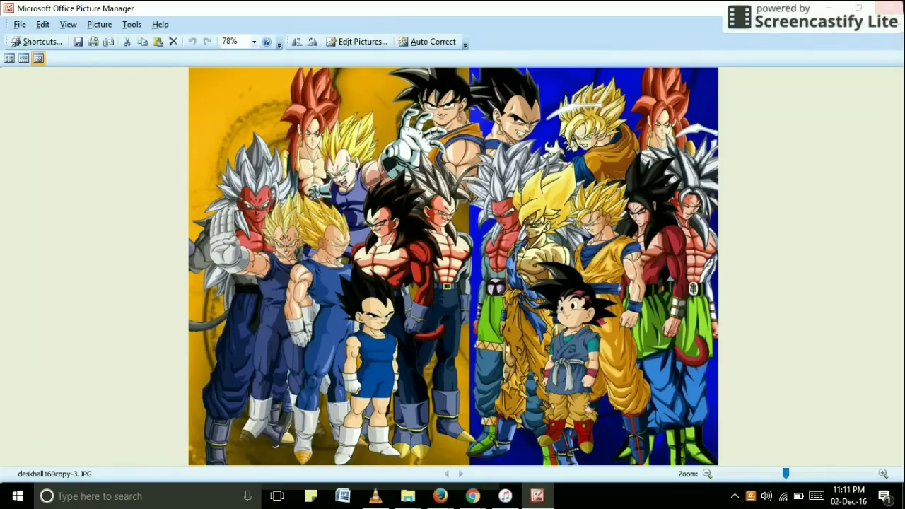
{"action": "left_click", "coordinate": [888, 7]}
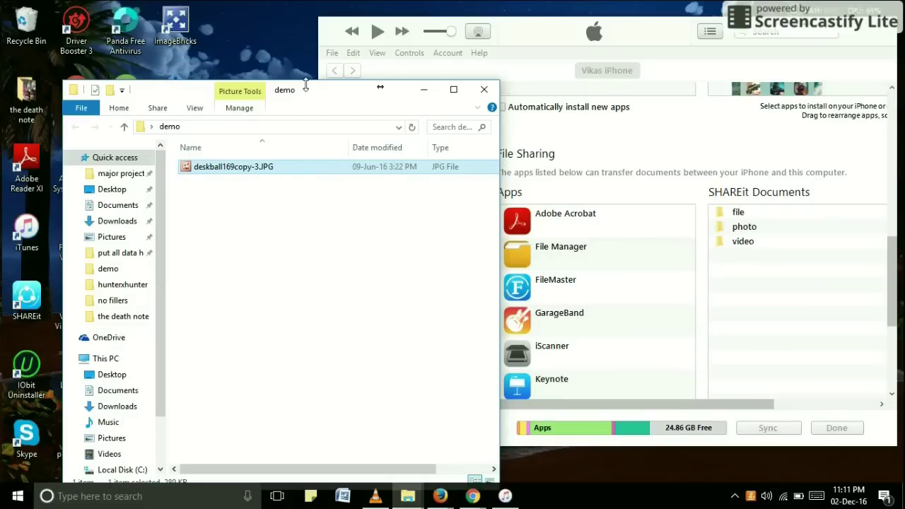
Copy deskball169copy-3.JPG from the demo folder into the SHAREit documents in iTunes and finish the device session
{"action": "left_click_drag", "start_coordinate": [306, 86], "coordinate": [245, 62]}
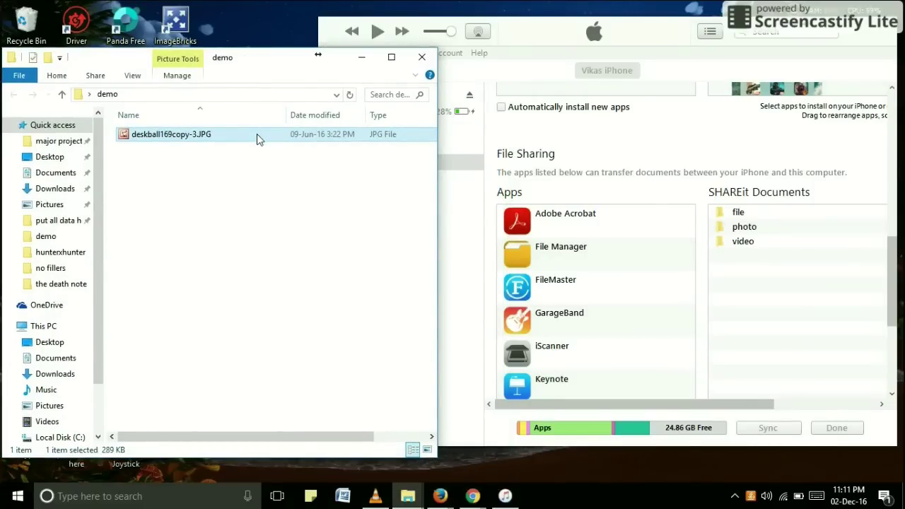
{"action": "left_click_drag", "start_coordinate": [257, 134], "coordinate": [745, 275]}
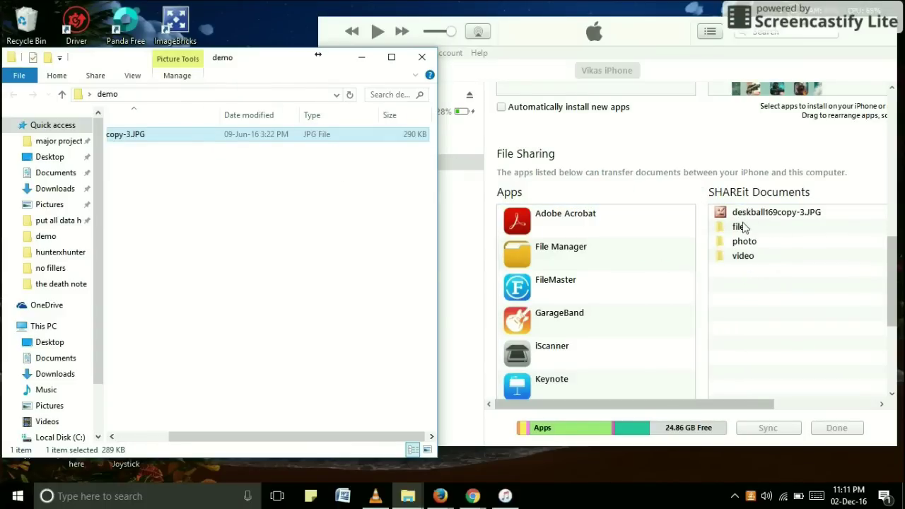
{"action": "left_click", "coordinate": [134, 437]}
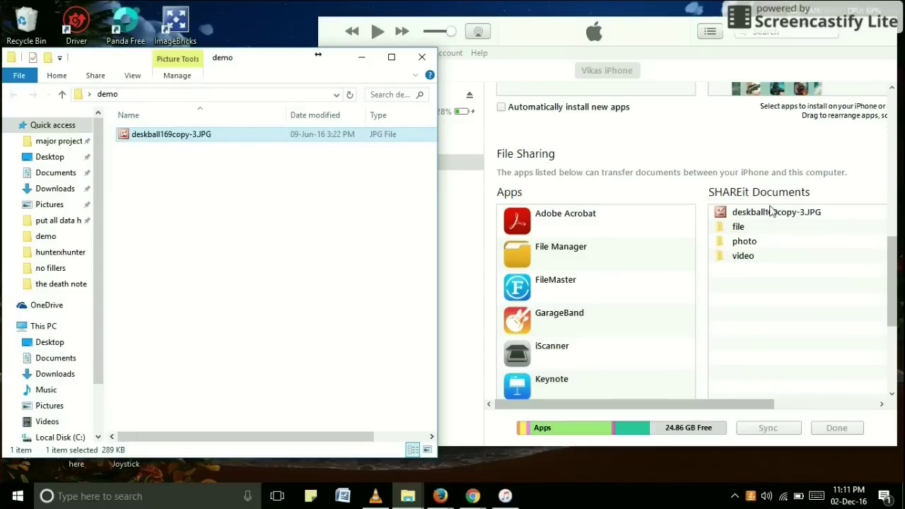
{"action": "left_click", "coordinate": [777, 364]}
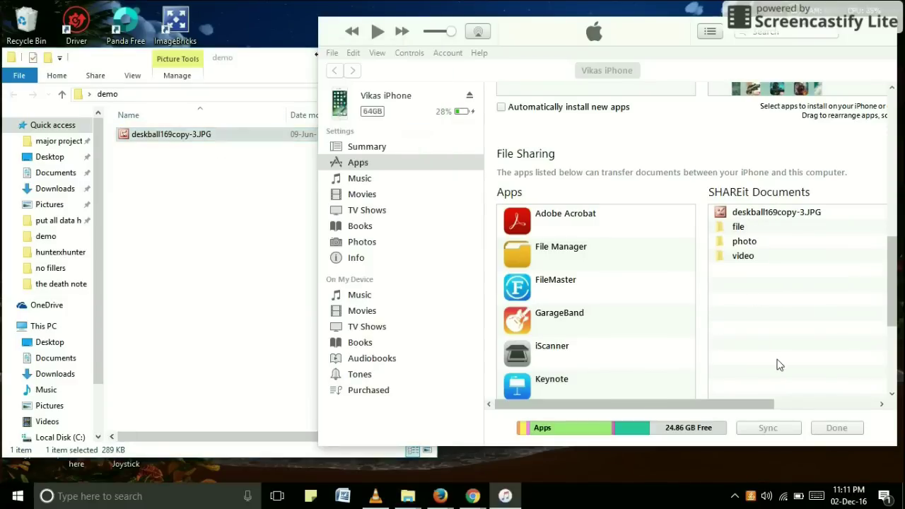
{"action": "left_click", "coordinate": [835, 428]}
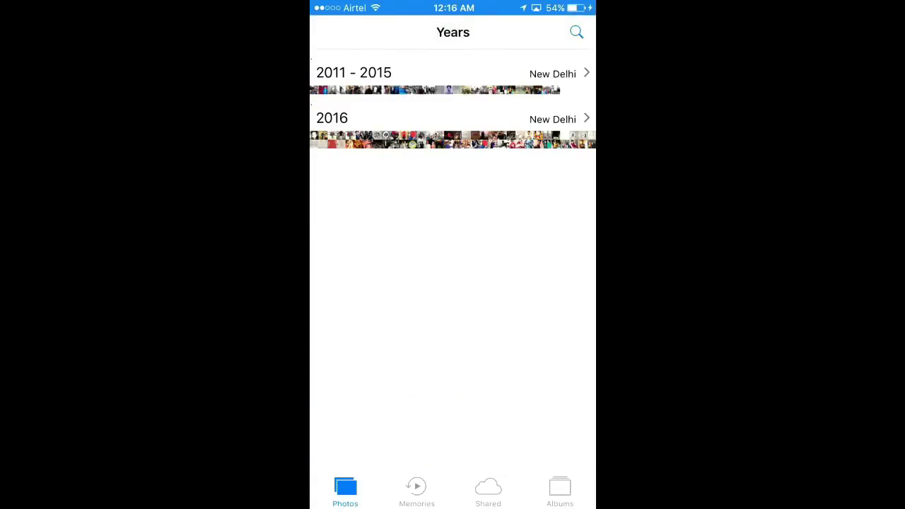
Leave the Photos app on the iPhone and open My Files in the SHAREit app
{"action": "key", "text": "Home"}
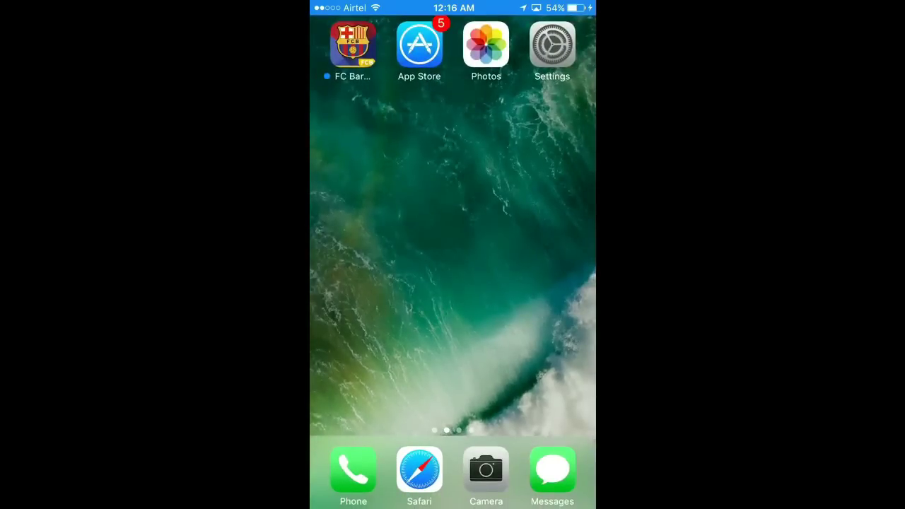
{"action": "left_click_drag", "start_coordinate": [552, 248], "coordinate": [353, 247]}
{"action": "left_click", "coordinate": [552, 246]}
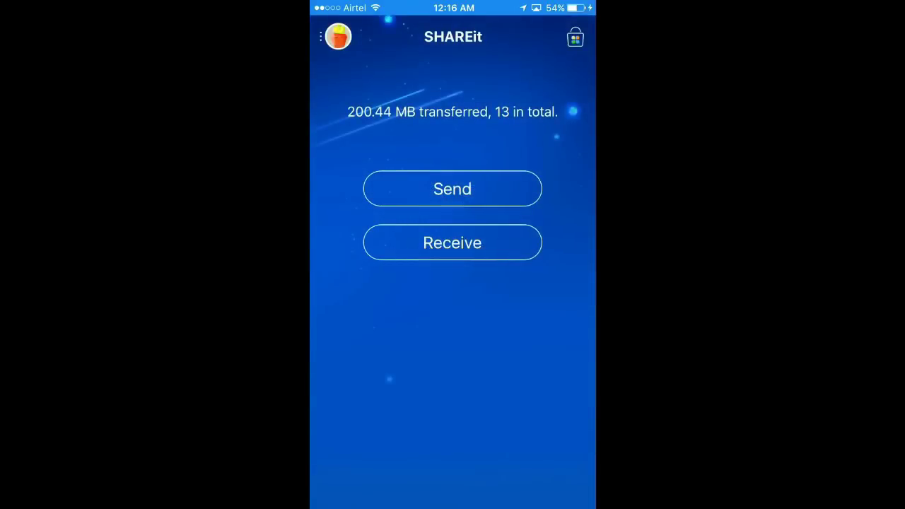
{"action": "left_click", "coordinate": [452, 375]}
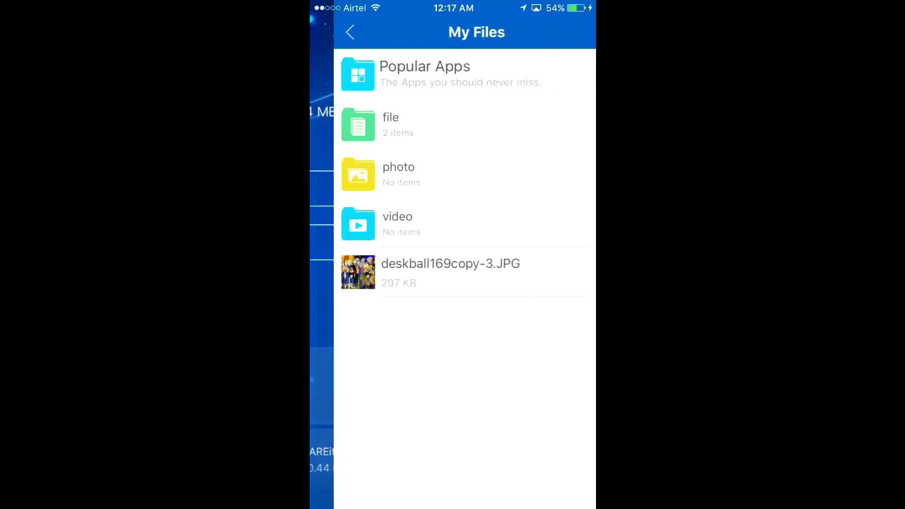
Preview deskball169copy-3.JPG in SHAREit, inspect it enlarged and close the preview
{"action": "left_click", "coordinate": [453, 272]}
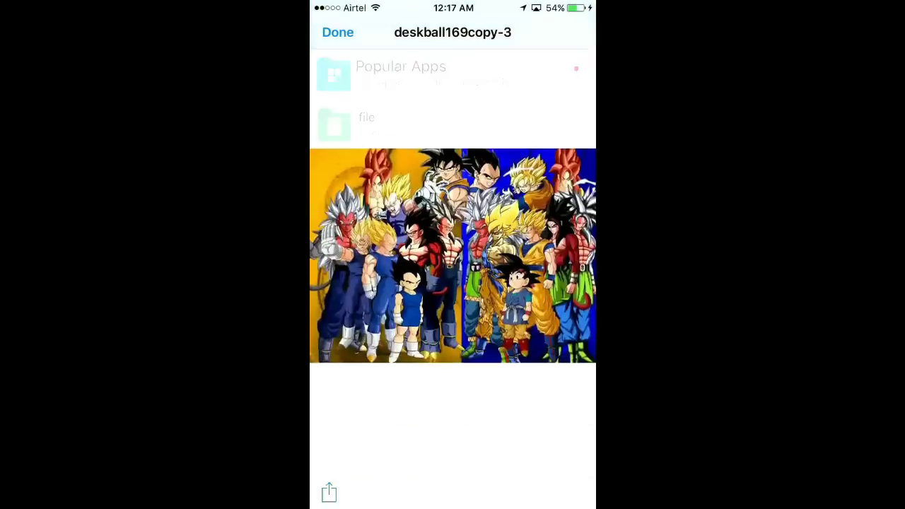
{"action": "scroll", "coordinate": [495, 255], "scroll_direction": "up", "scroll_amount": 5}
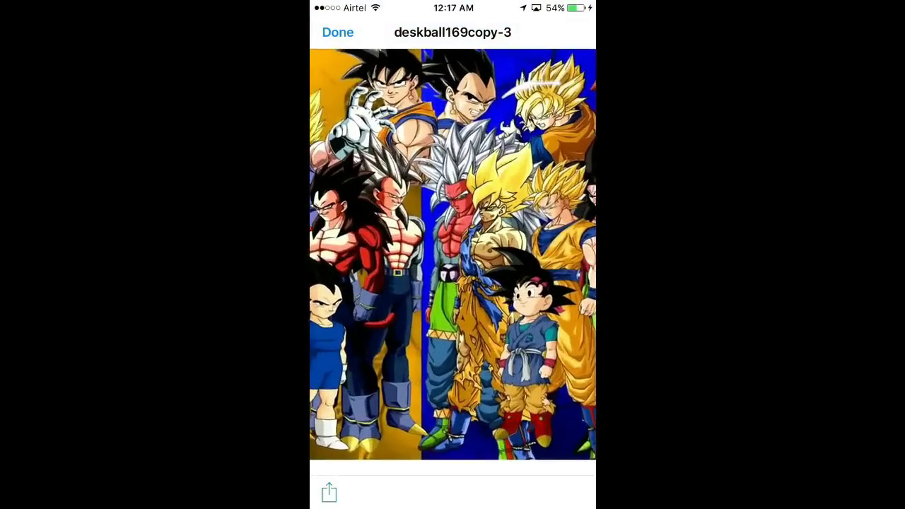
{"action": "left_click_drag", "start_coordinate": [424, 269], "coordinate": [318, 268]}
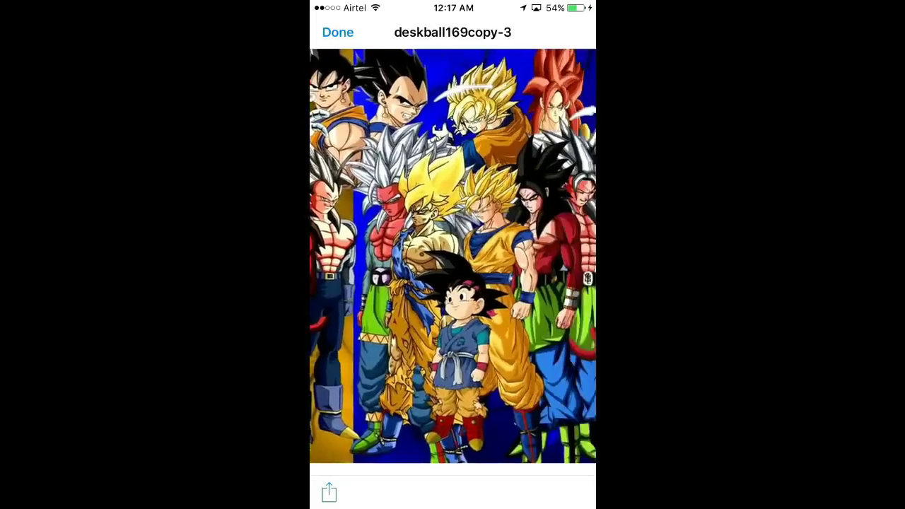
{"action": "scroll", "coordinate": [452, 255], "scroll_direction": "down", "scroll_amount": 5}
{"action": "left_click", "coordinate": [338, 33]}
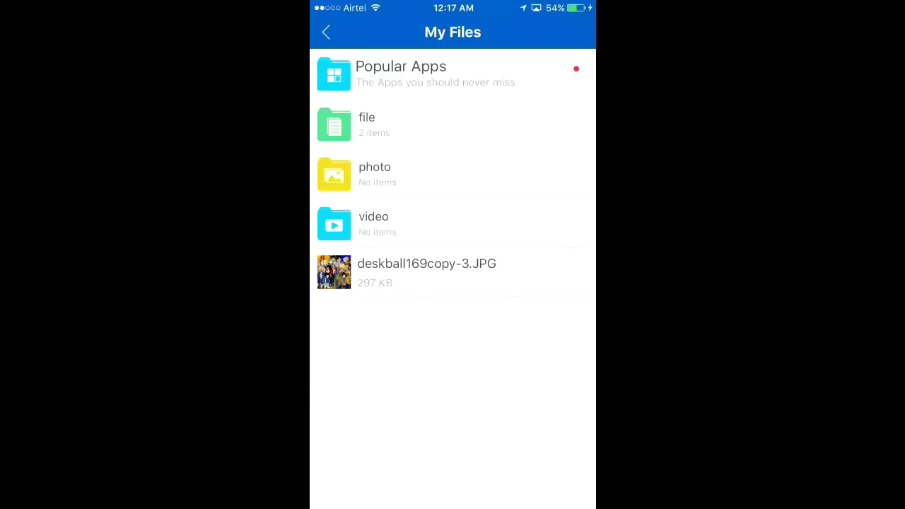
Import deskball169copy-3.JPG from SHAREit's My Files and return to the SHAREit main screen
{"action": "left_click", "coordinate": [426, 272]}
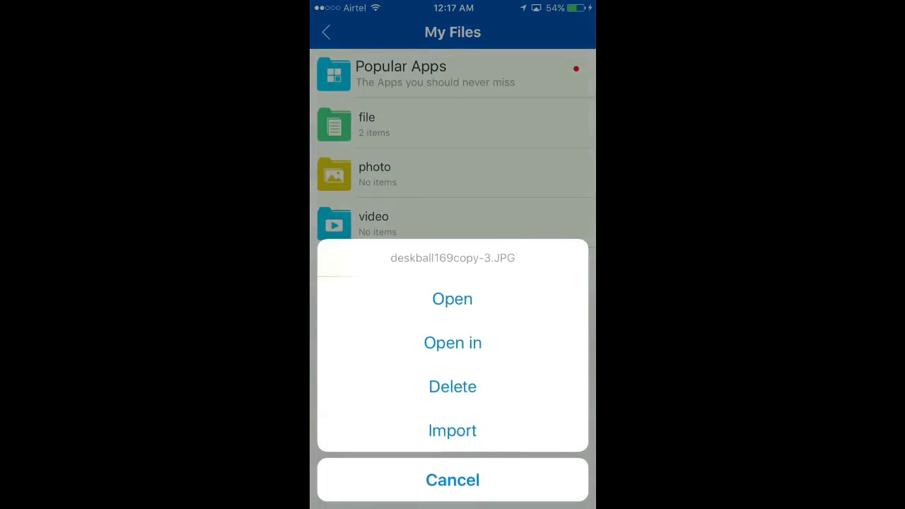
{"action": "left_click", "coordinate": [453, 430]}
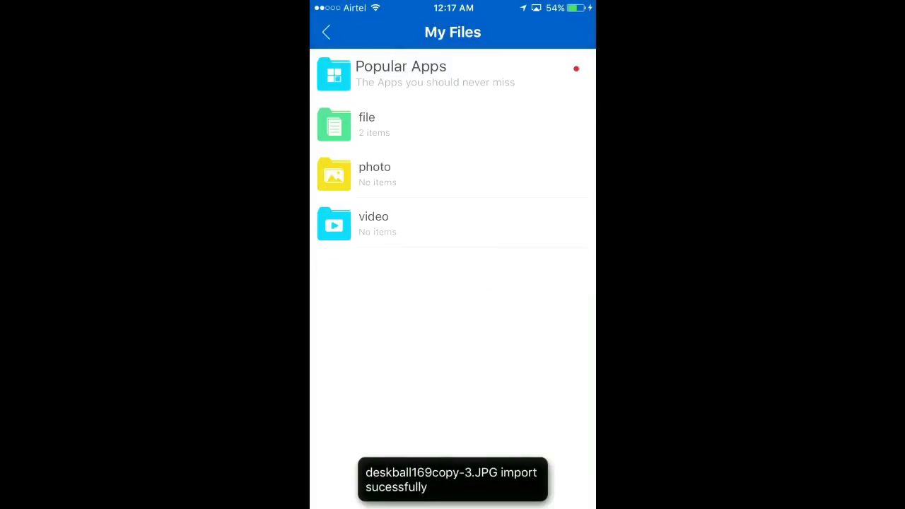
{"action": "scroll", "coordinate": [452, 255], "scroll_direction": "up", "scroll_amount": 2}
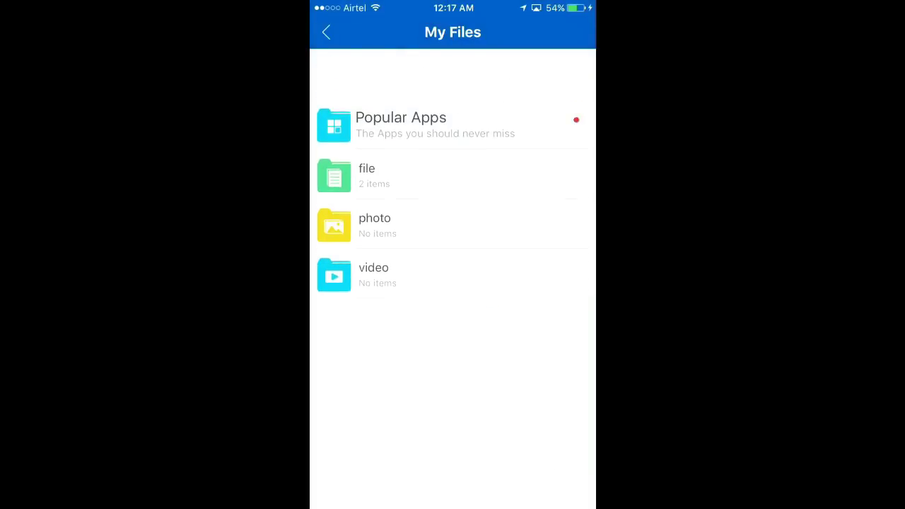
{"action": "left_click", "coordinate": [325, 32]}
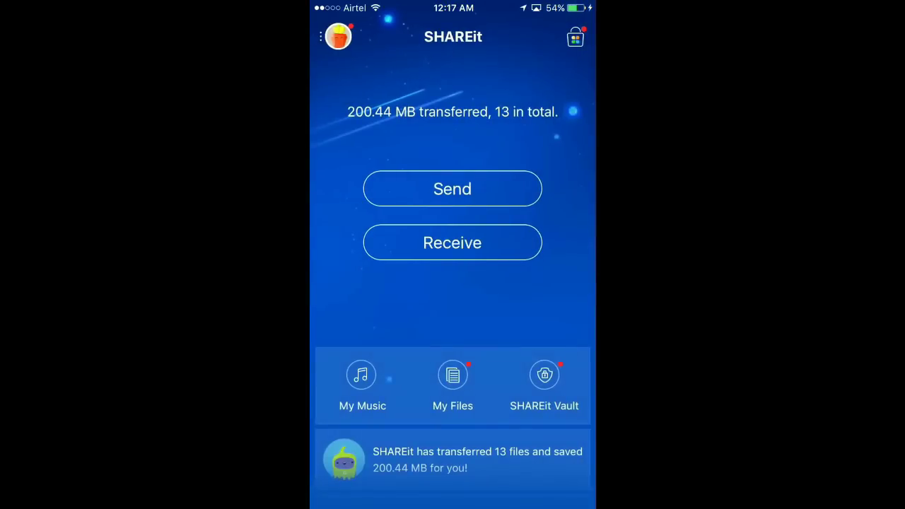
Leave SHAREit and open the Photos app from the home screen
{"action": "key", "text": "Home"}
{"action": "left_click_drag", "start_coordinate": [388, 282], "coordinate": [517, 283]}
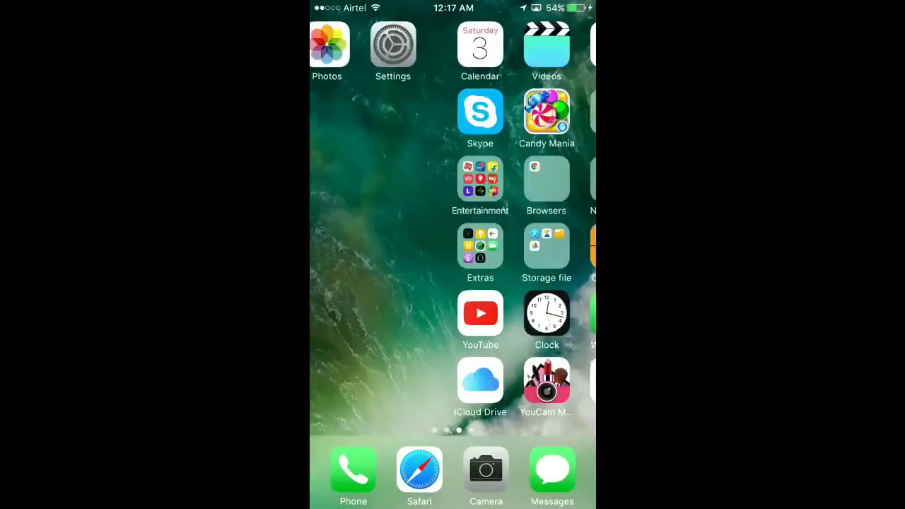
{"action": "left_click", "coordinate": [476, 45]}
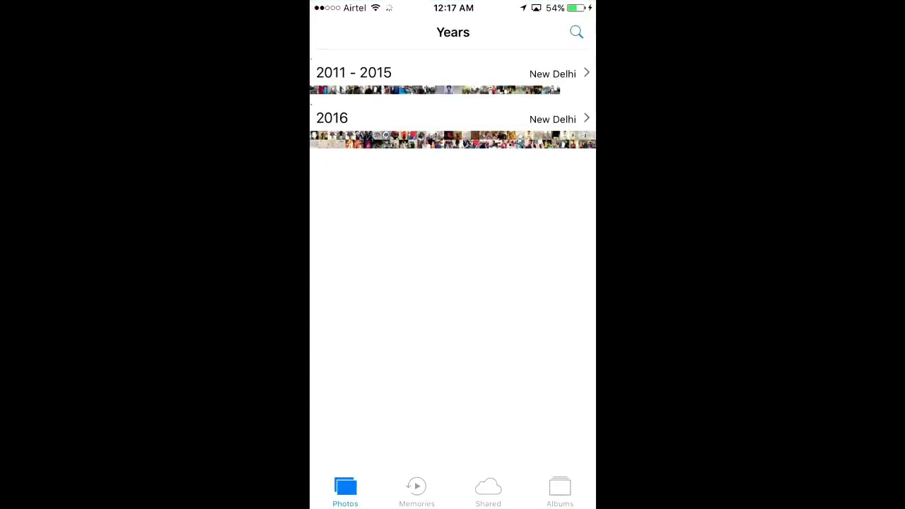